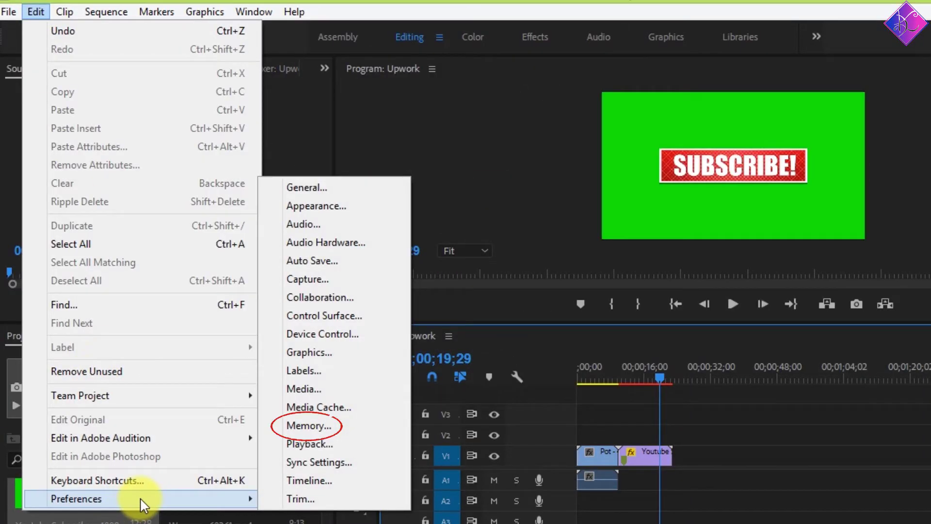
Open the Memory preferences and edit the RAM reserved for other applications
left_click(308, 425)
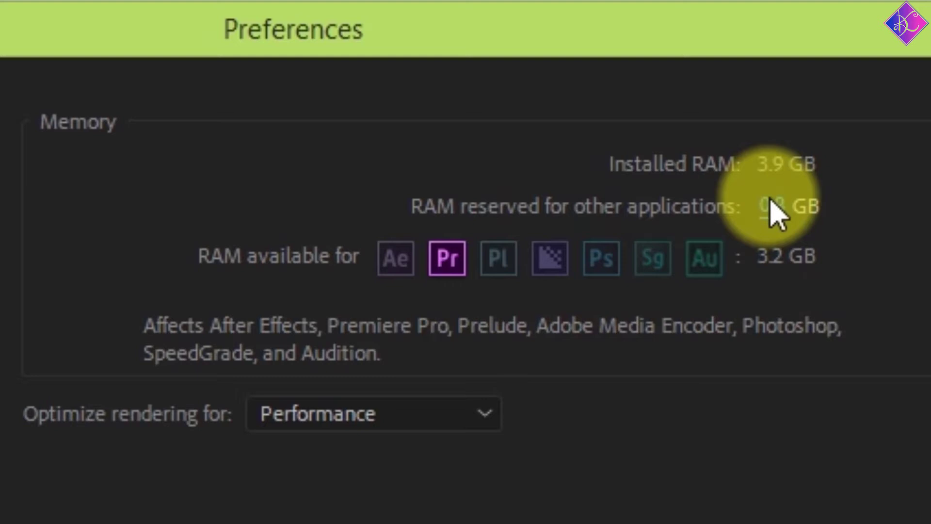
left_click(771, 205)
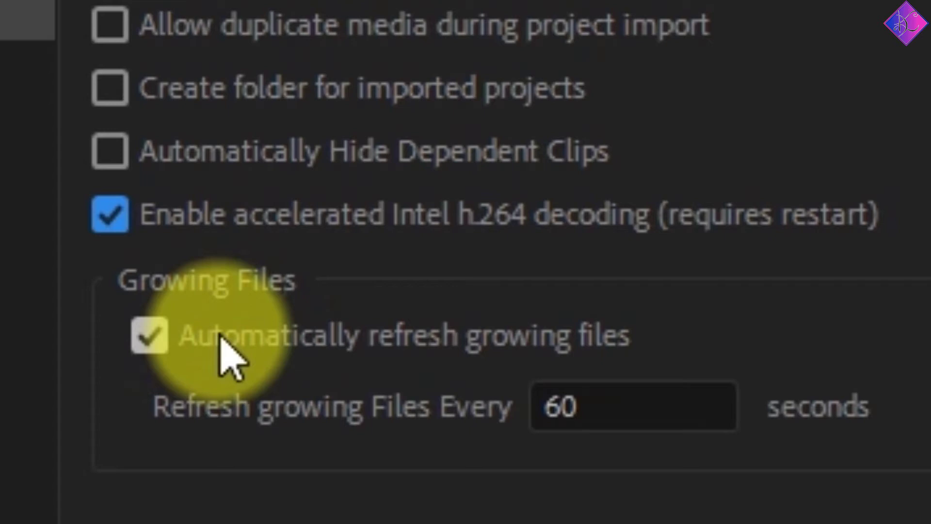
Turn off Automatically refresh growing files on the Media preferences page
left_click(220, 336)
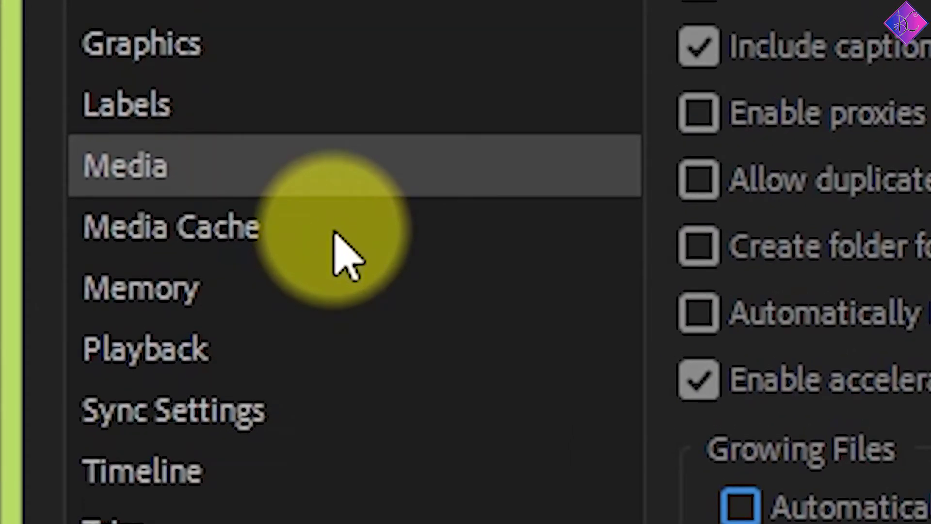
Delete unused media cache files and auto-delete cache files older than 90 days
left_click(346, 253)
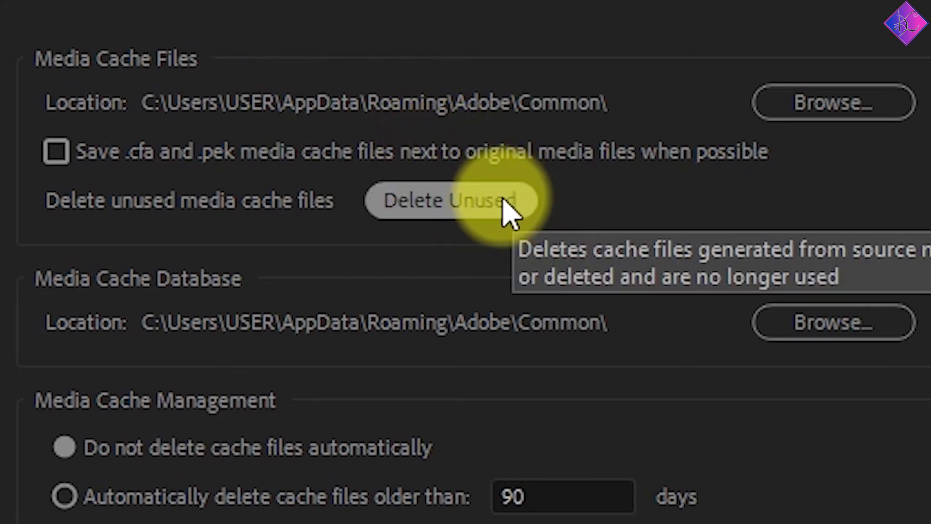
left_click(514, 206)
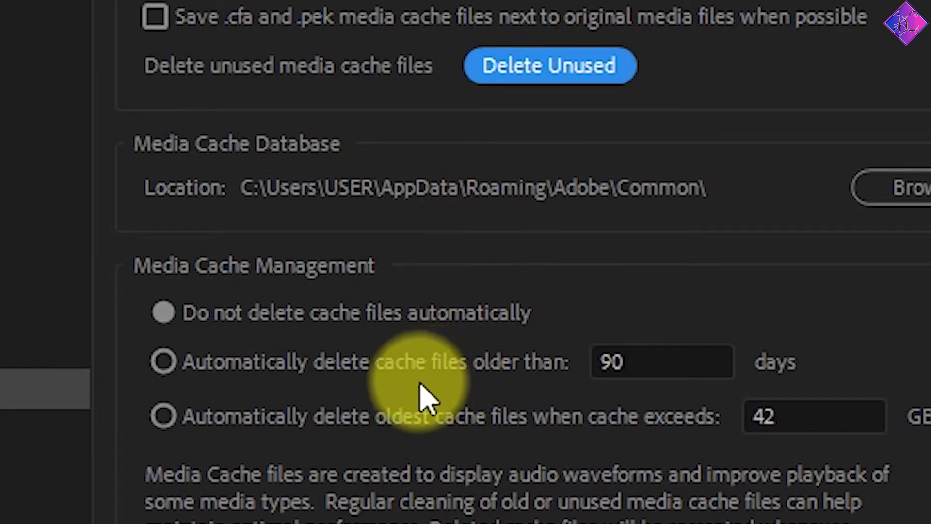
left_click(159, 364)
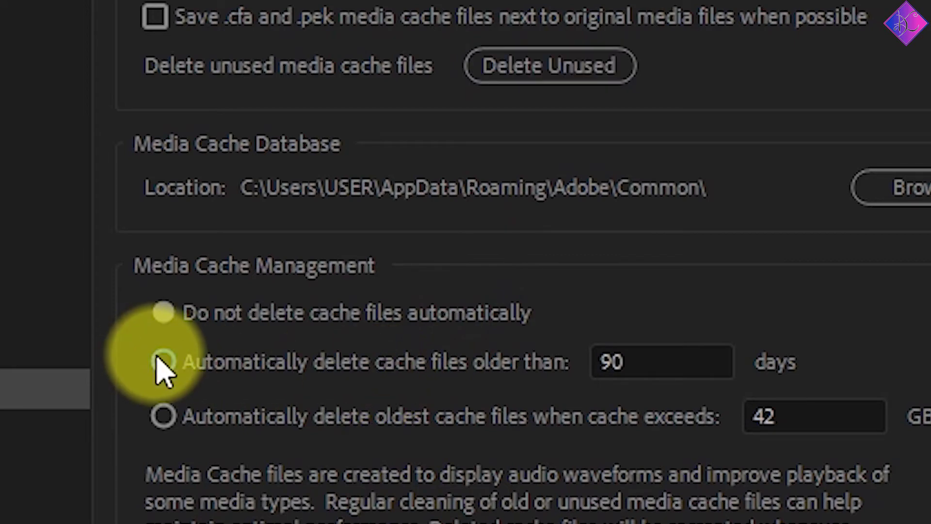
left_click(726, 481)
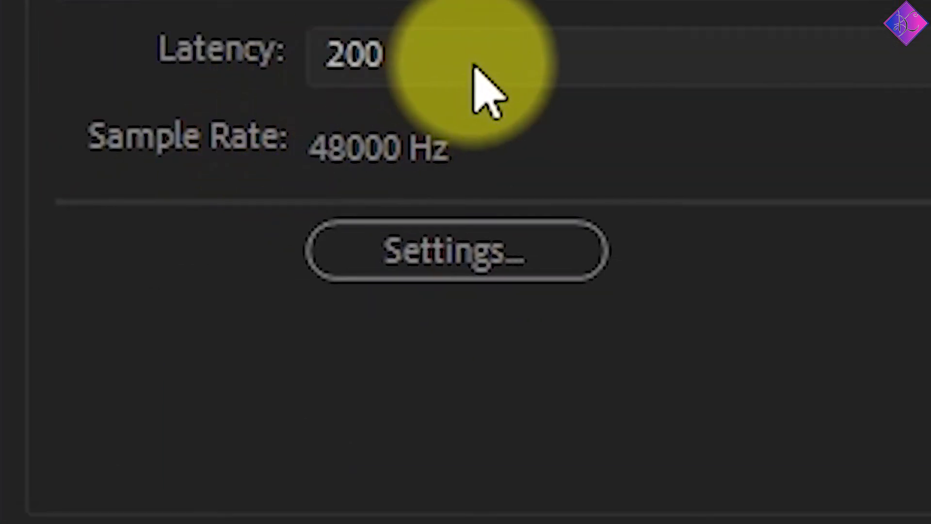
Set the Audio Hardware latency to 50
left_click(478, 70)
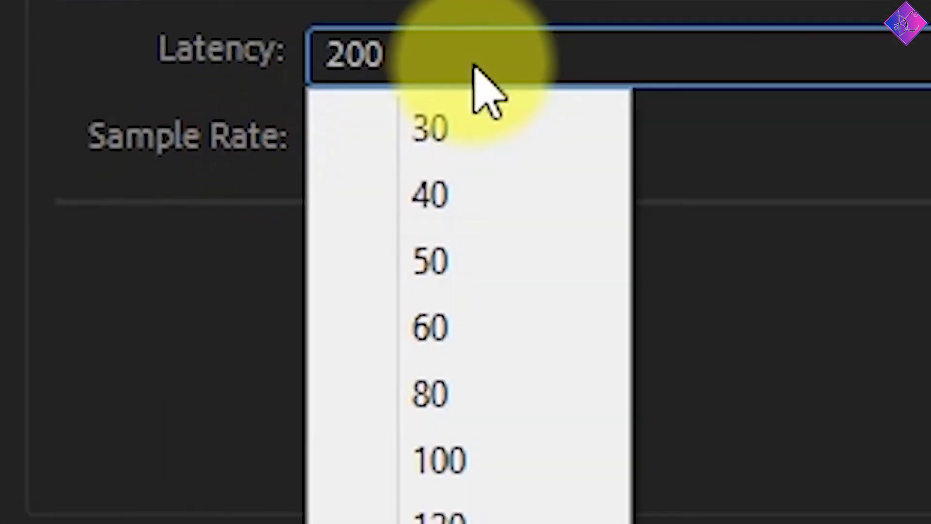
left_click(444, 269)
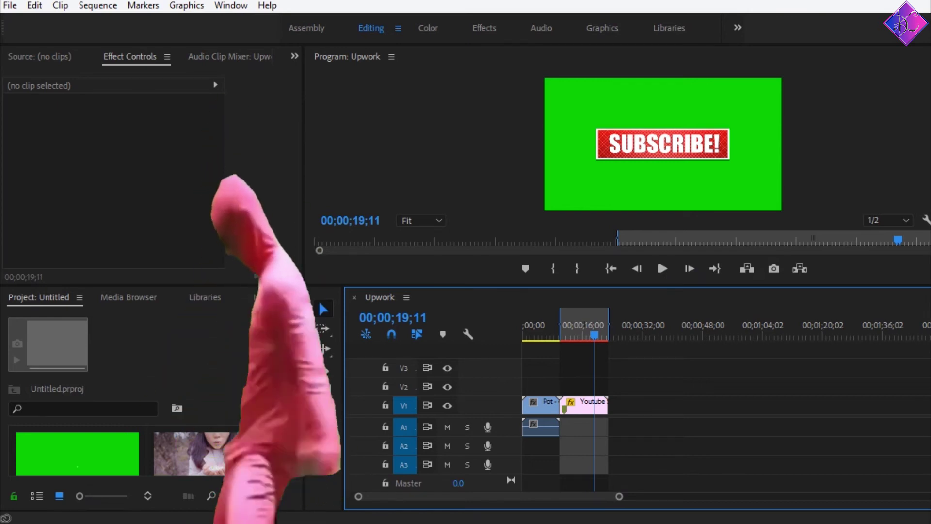
In General project settings, choose Mercury Playback Engine GPU Acceleration (CUDA) as the renderer
left_click(10, 6)
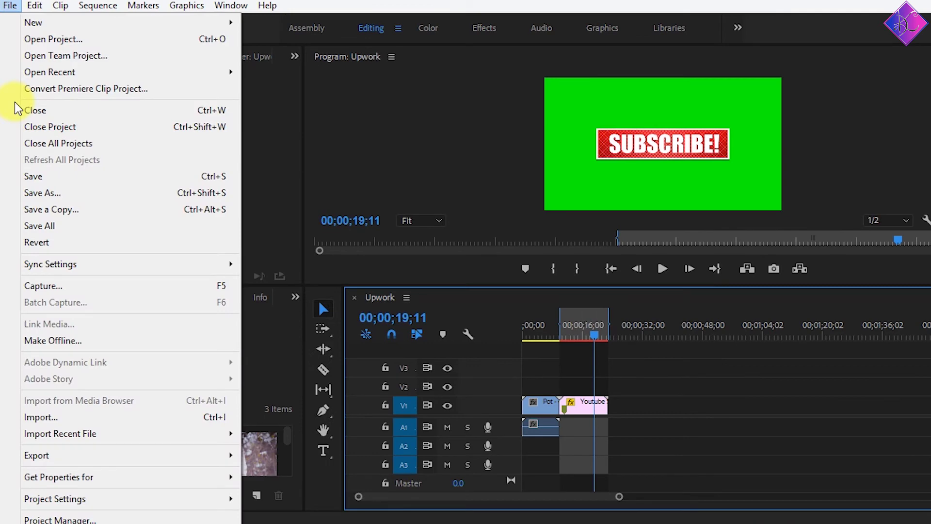
mouse_move(55, 499)
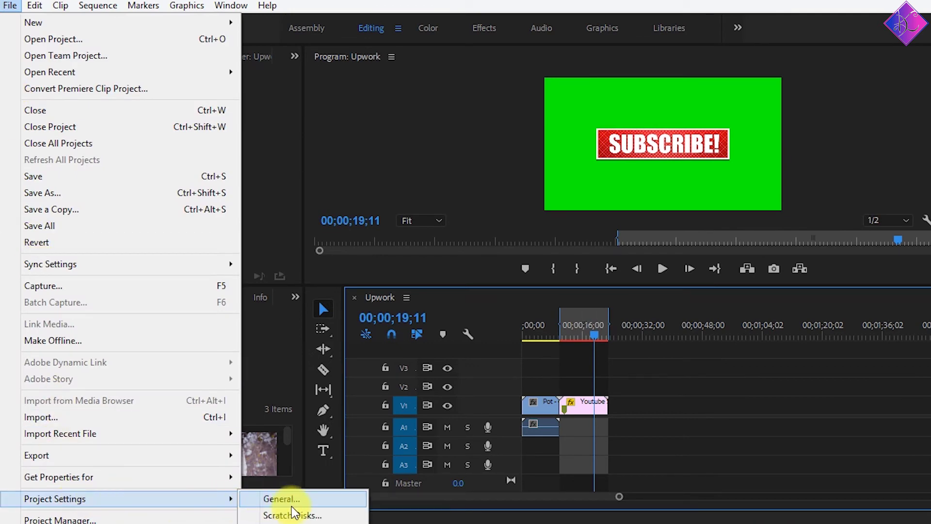
left_click(312, 506)
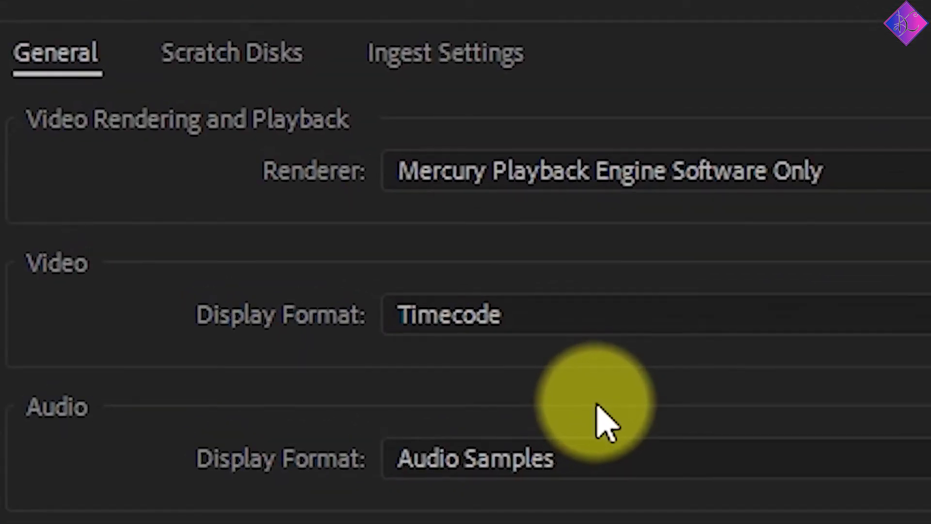
left_click(841, 180)
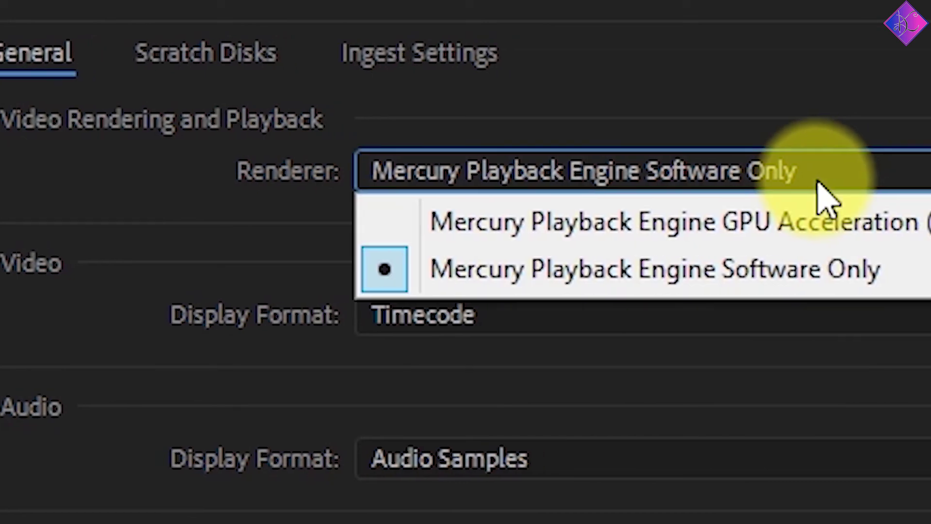
left_click(709, 225)
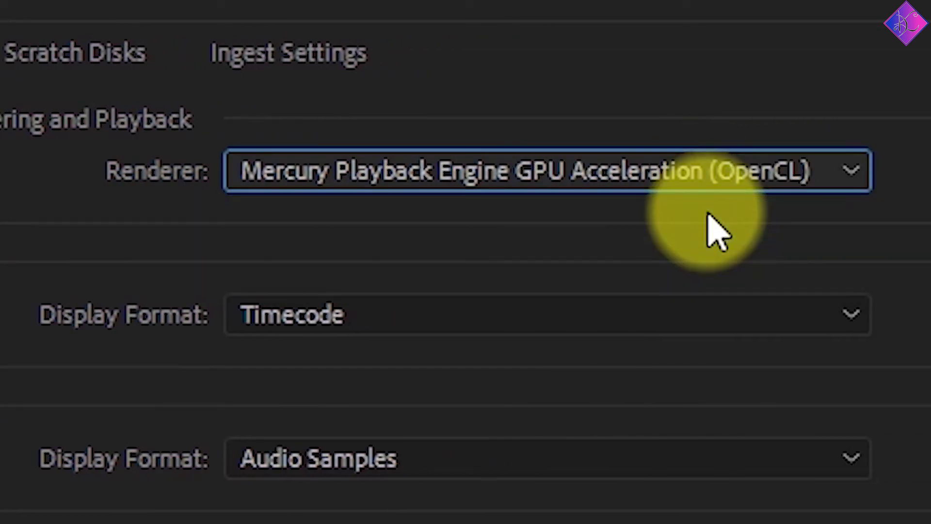
left_click(819, 114)
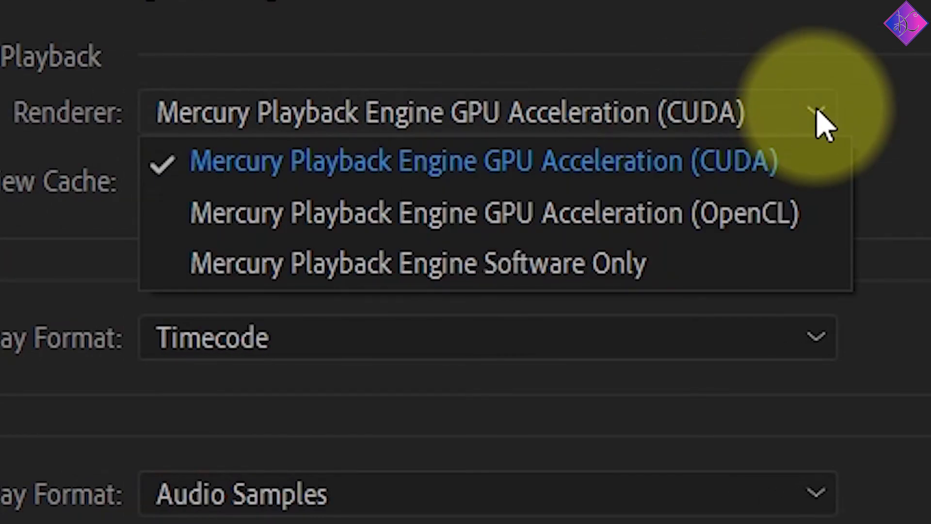